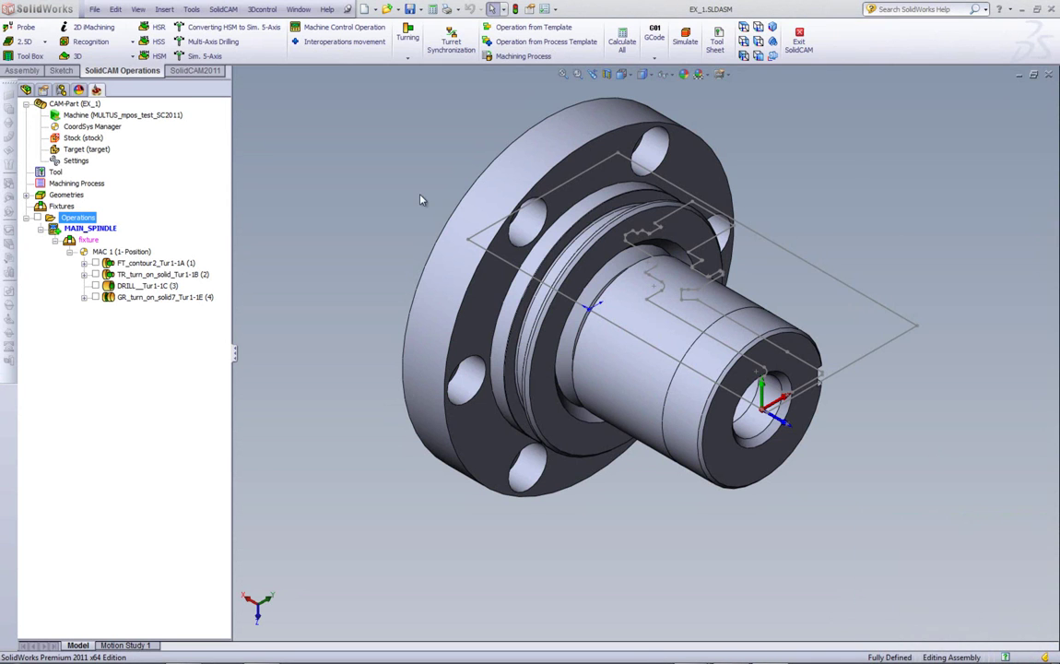
Add a new Undercut grooving operation via the Operations menu's Add Turning submenu.
{"action": "scroll", "coordinate": [627, 276], "scroll_direction": "down", "scroll_amount": 2}
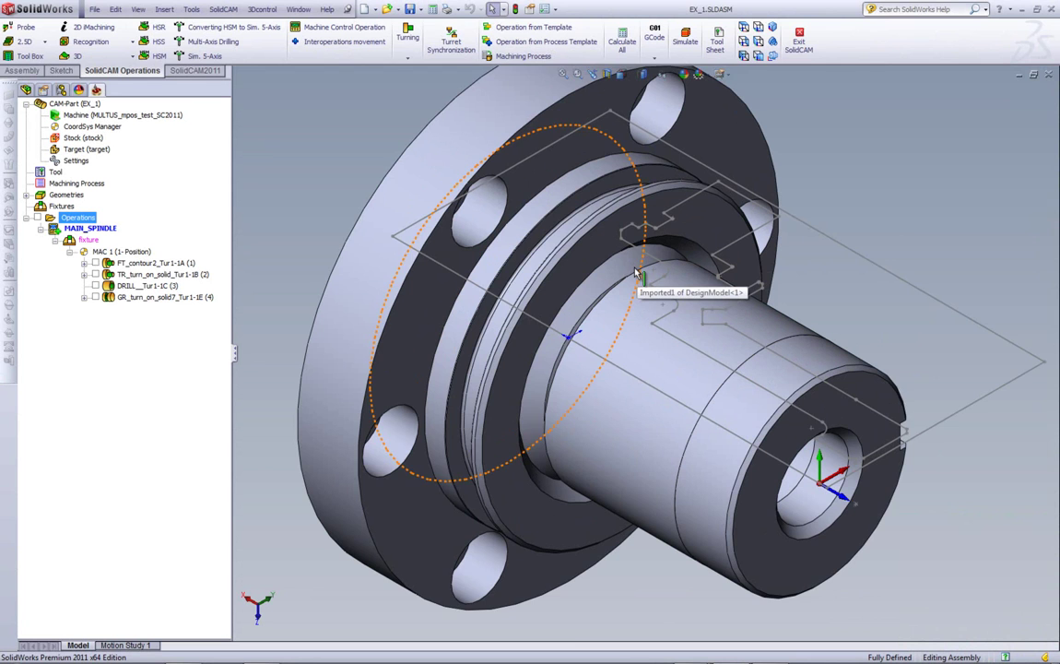
{"action": "scroll", "coordinate": [628, 277], "scroll_direction": "down", "scroll_amount": 1}
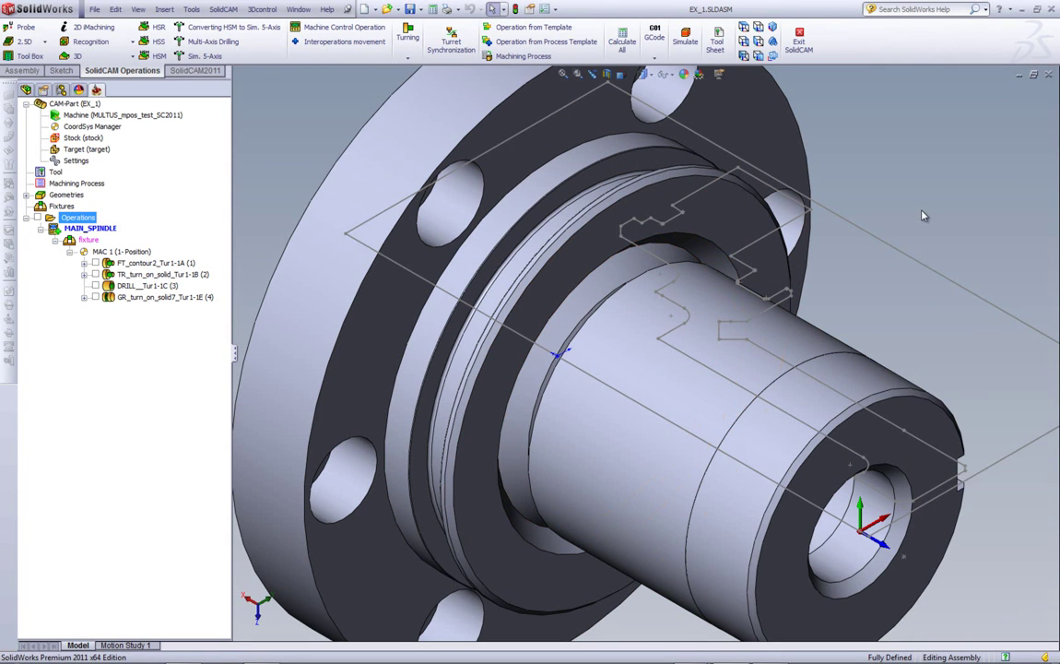
{"action": "right_click", "coordinate": [79, 217]}
{"action": "mouse_move", "coordinate": [120, 236]}
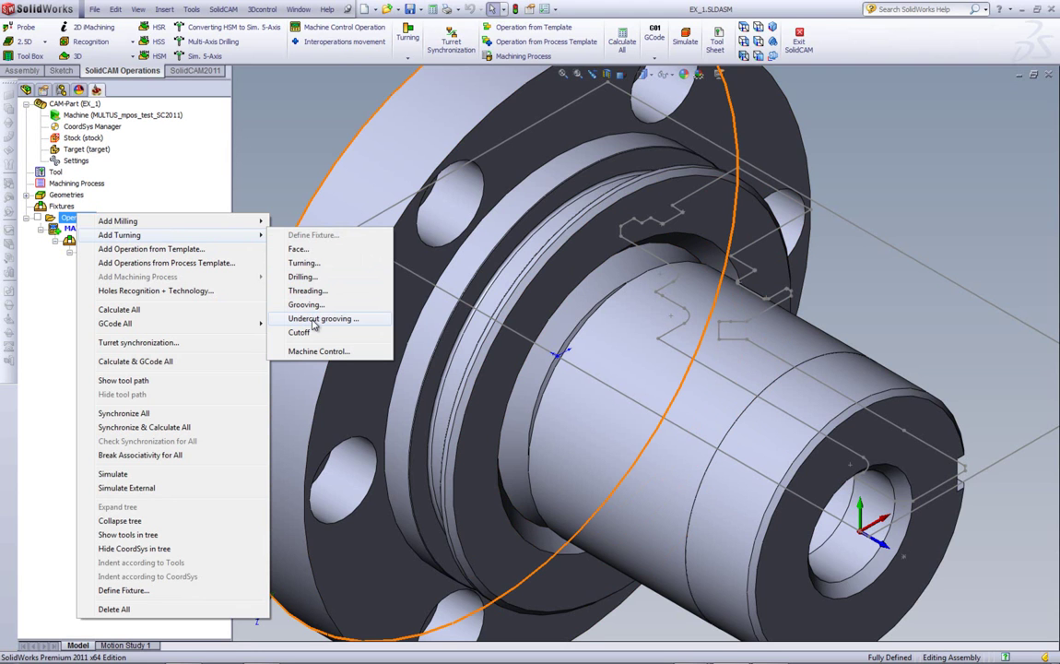
{"action": "left_click", "coordinate": [314, 319]}
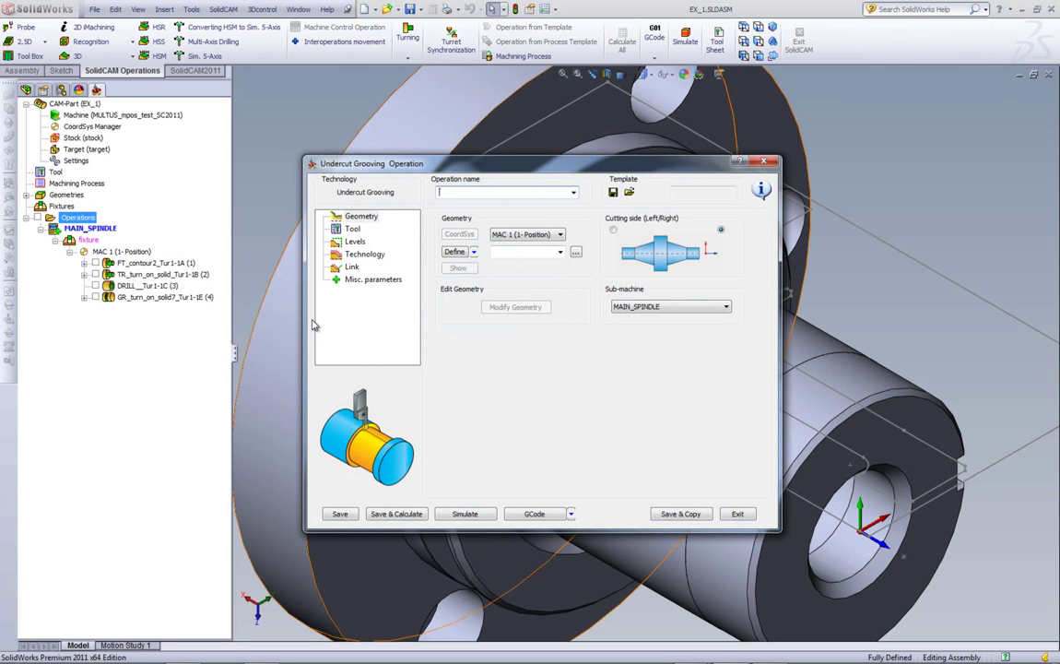
Define contour7 as the geometry by chaining the undercut groove edge at the shaft base.
{"action": "left_click", "coordinate": [454, 252]}
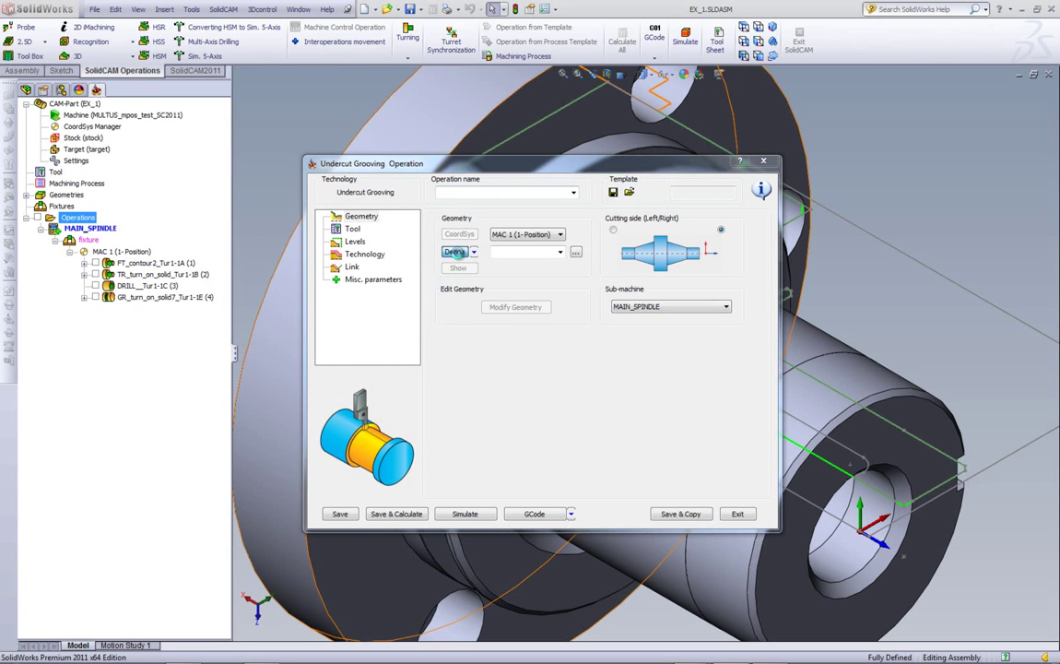
{"action": "middle_click_drag", "start_coordinate": [496, 277], "coordinate": [634, 275]}
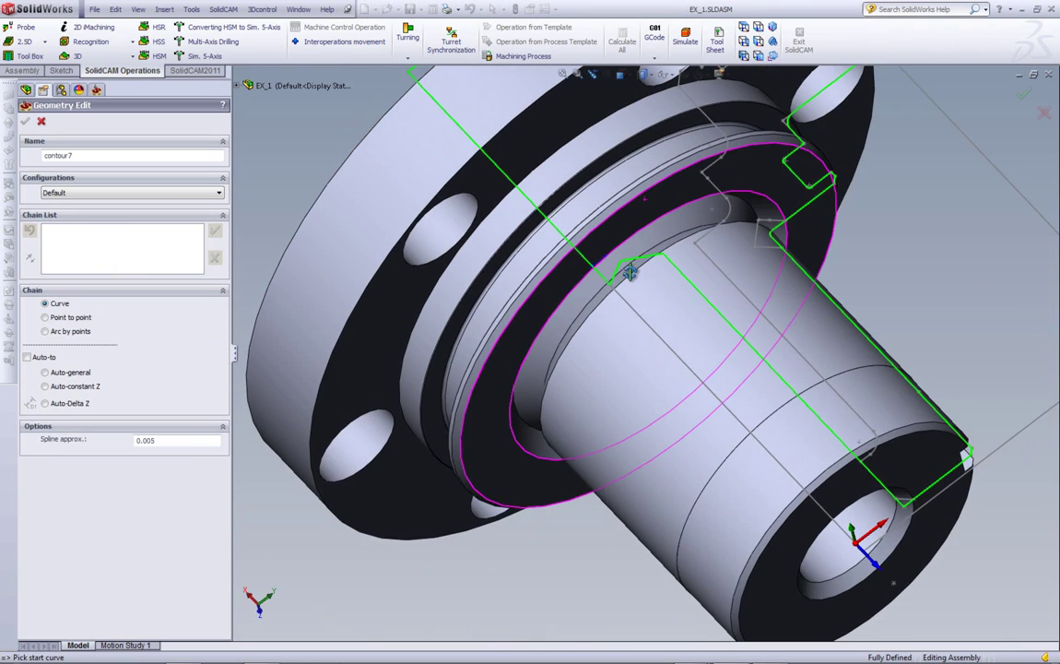
{"action": "scroll", "coordinate": [633, 290], "scroll_direction": "down", "scroll_amount": 2}
{"action": "scroll", "coordinate": [770, 162], "scroll_direction": "down", "scroll_amount": 3}
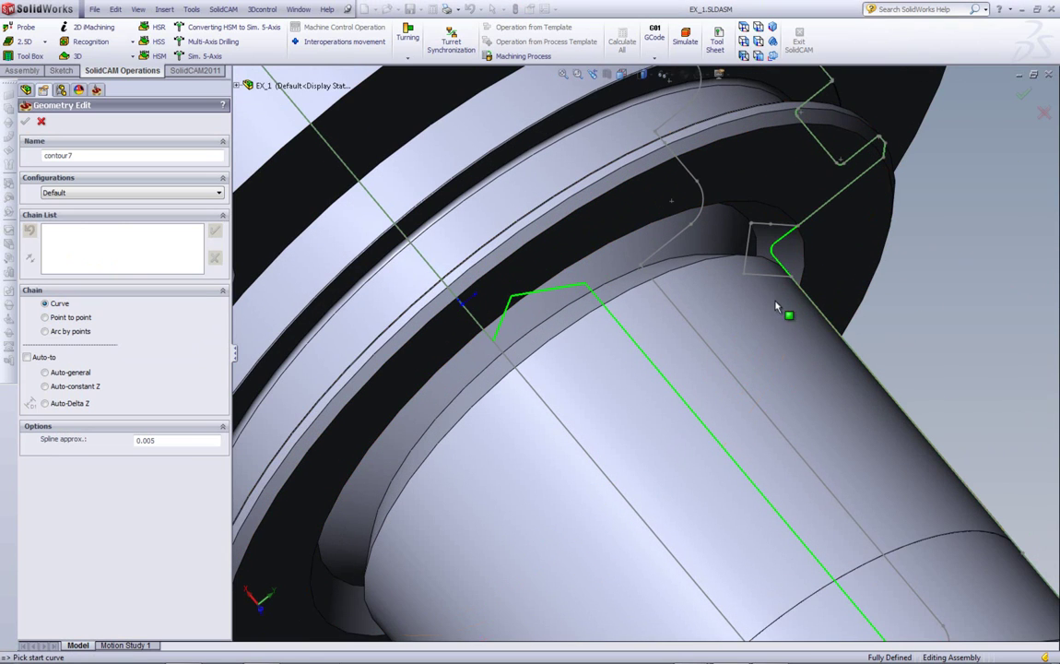
{"action": "left_click", "coordinate": [762, 263]}
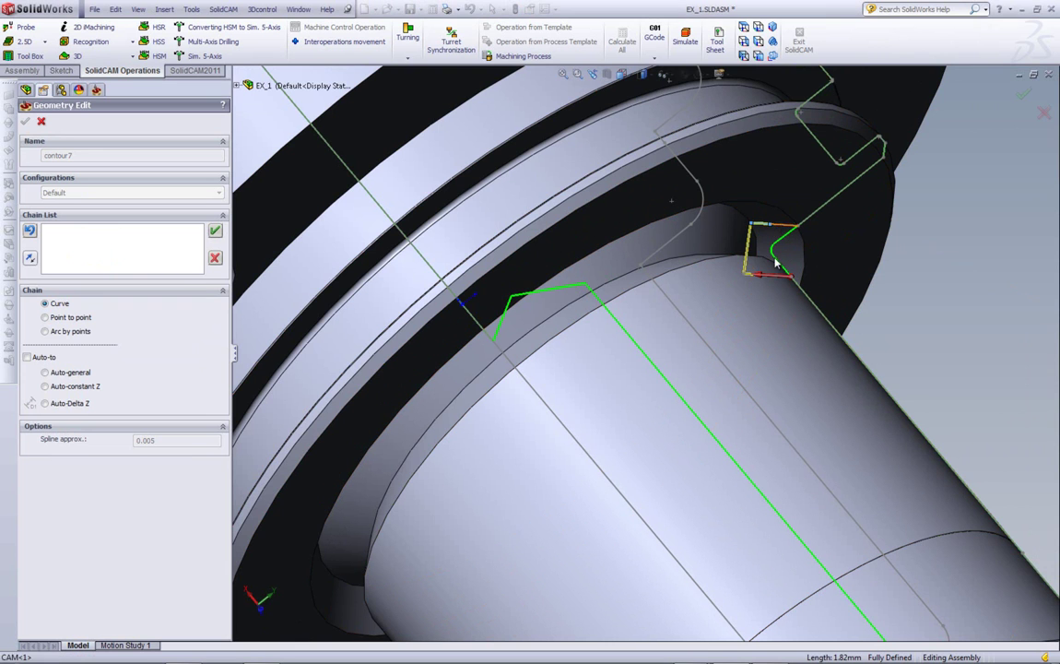
{"action": "left_click", "coordinate": [214, 230]}
Select external groove tool 7 at position 1G for the operation.
{"action": "left_click", "coordinate": [352, 229]}
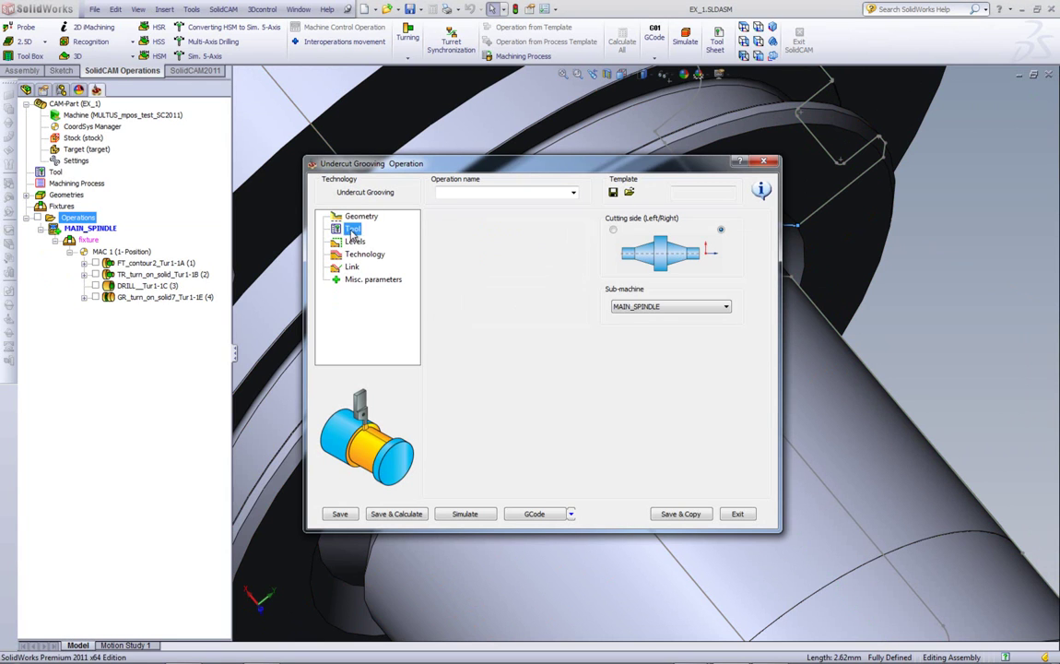
{"action": "left_click", "coordinate": [513, 438]}
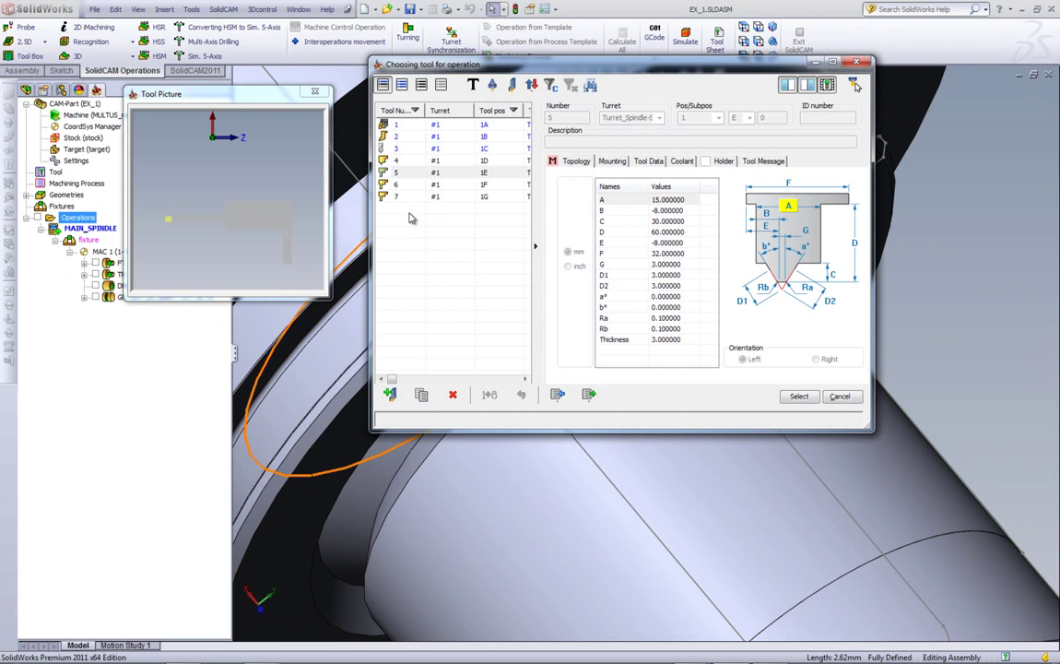
{"action": "left_click", "coordinate": [405, 198]}
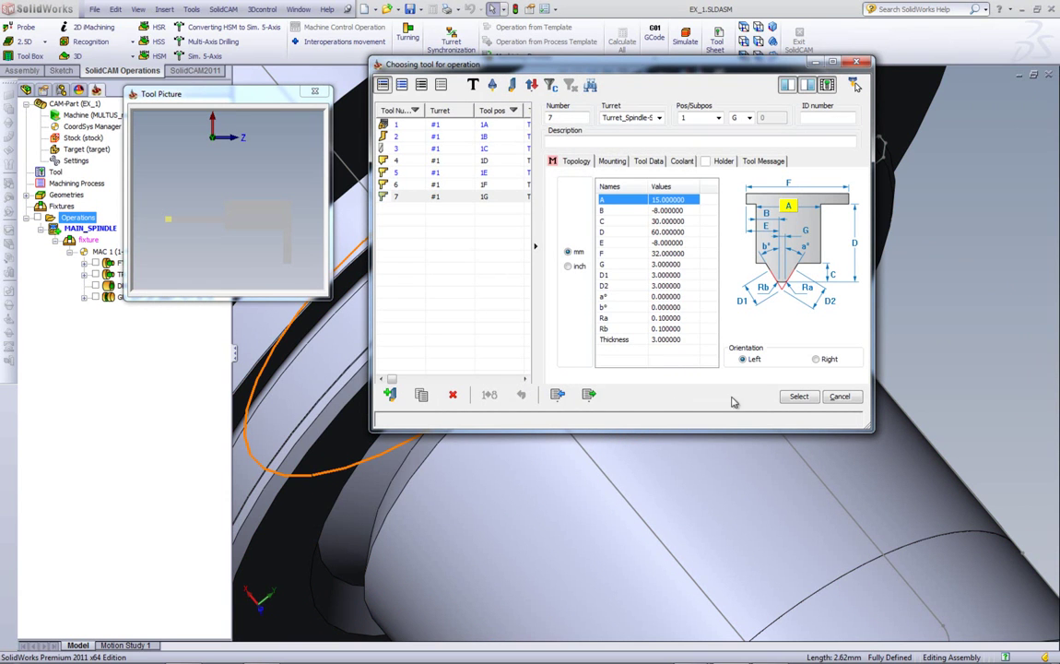
{"action": "left_click", "coordinate": [798, 396]}
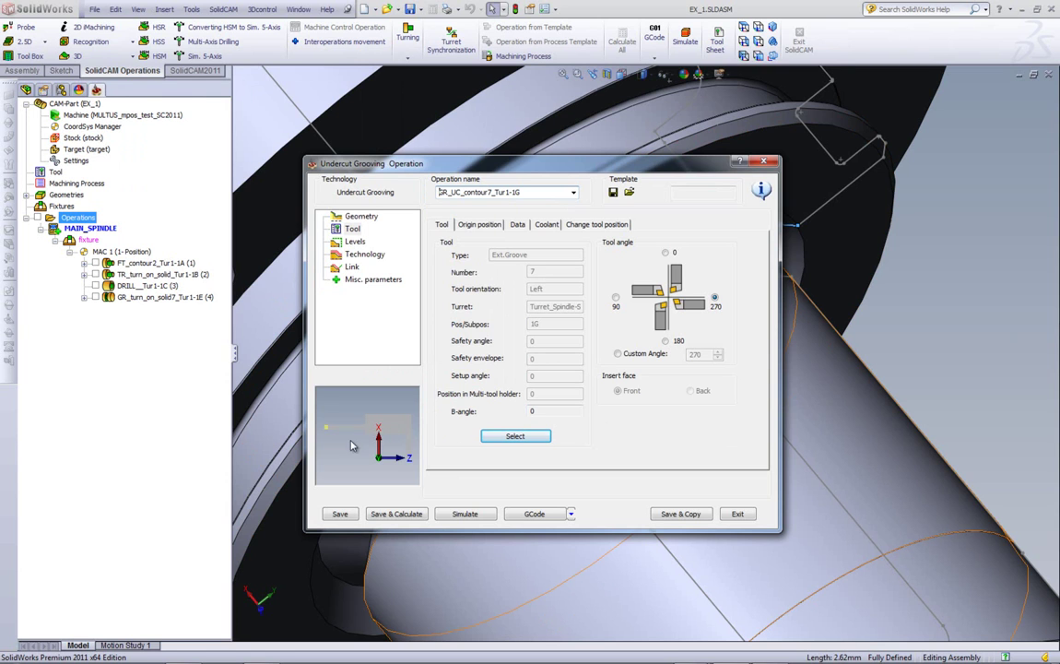
Set the tool angle to a custom −45°.
{"action": "left_click", "coordinate": [665, 253]}
{"action": "left_click", "coordinate": [716, 299]}
{"action": "left_click", "coordinate": [618, 355]}
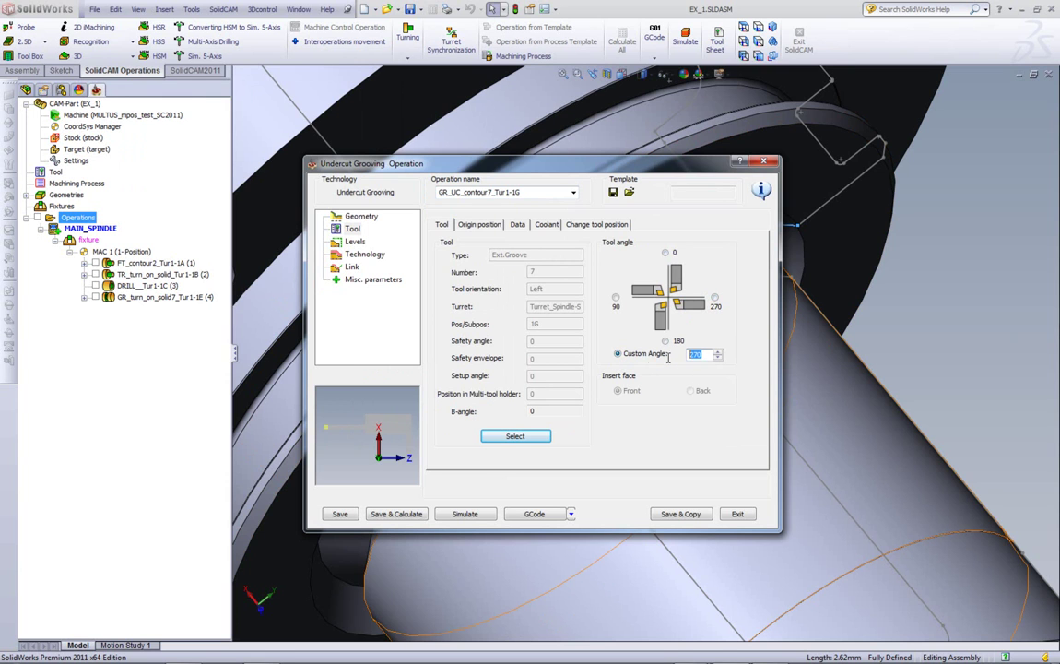
{"action": "left_click", "coordinate": [702, 354]}
{"action": "type", "text": "-45"}
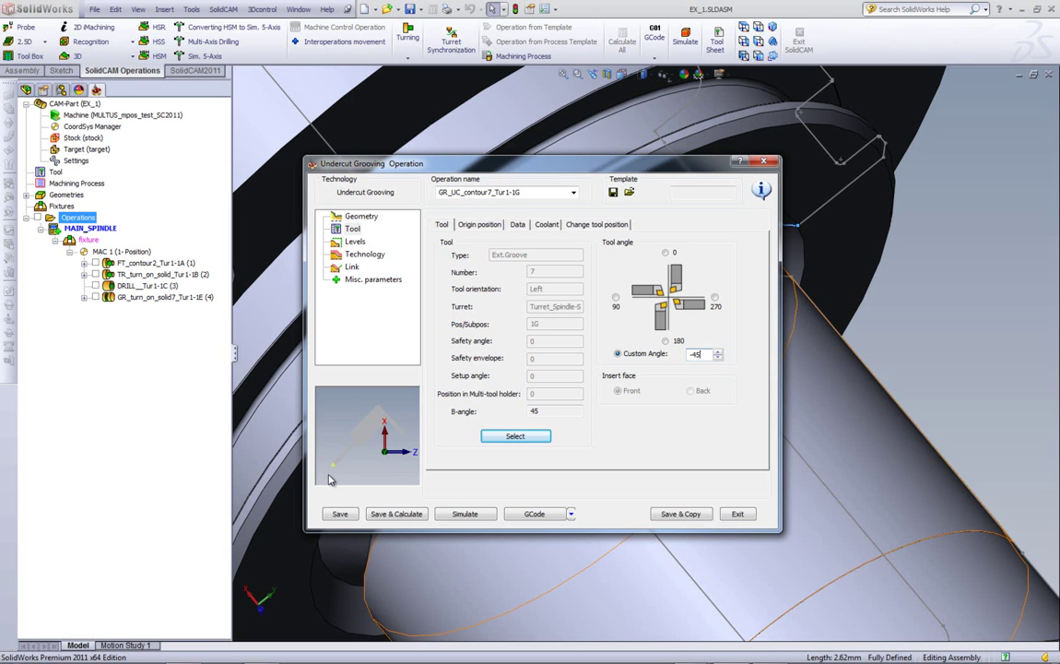
Set the safety distance on the Levels page to 0.5.
{"action": "left_click", "coordinate": [354, 241]}
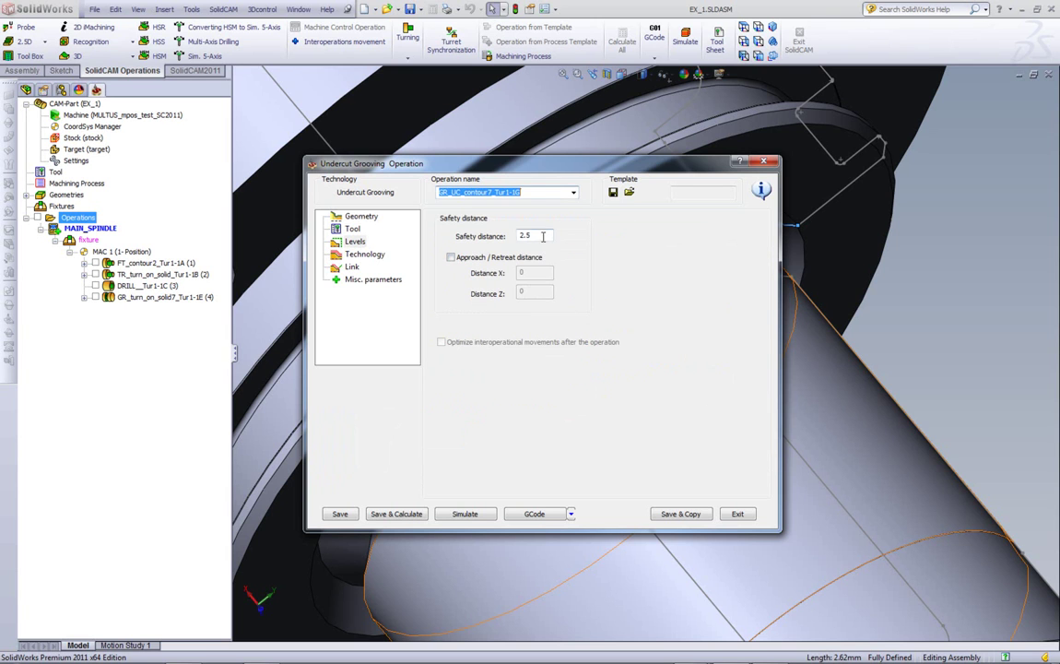
{"action": "left_click_drag", "start_coordinate": [543, 236], "coordinate": [513, 234]}
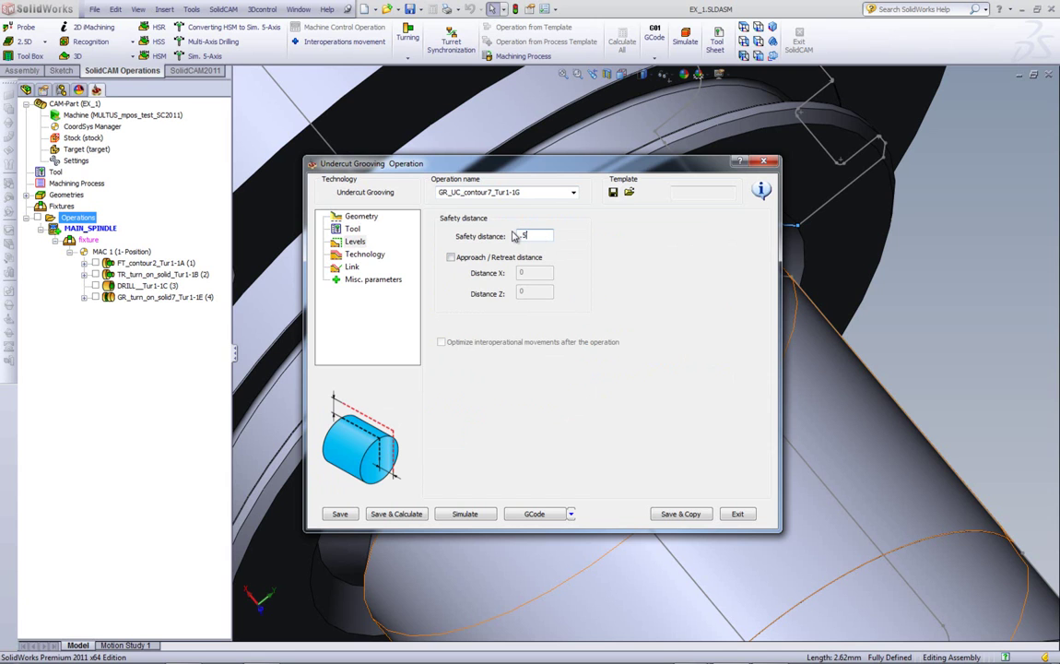
{"action": "type", "text": "."}
Keep Rough as the work type and set Distance X and Z offsets to 0.2.
{"action": "left_click", "coordinate": [366, 254]}
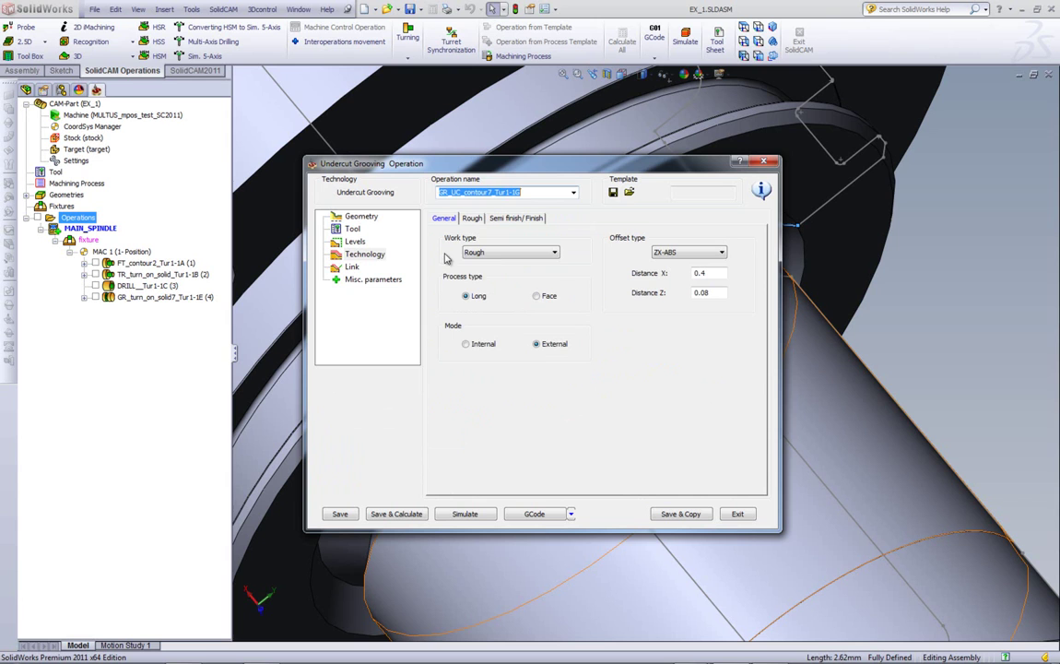
{"action": "left_click", "coordinate": [473, 255]}
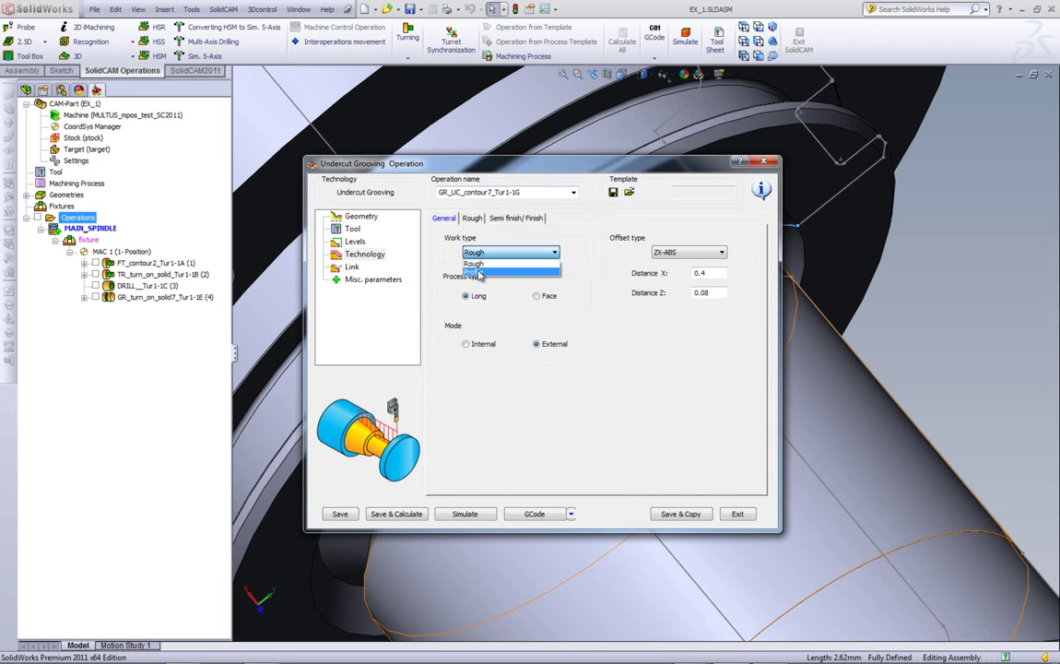
{"action": "left_click", "coordinate": [473, 264]}
{"action": "left_click", "coordinate": [709, 273]}
{"action": "type", "text": ".2"}
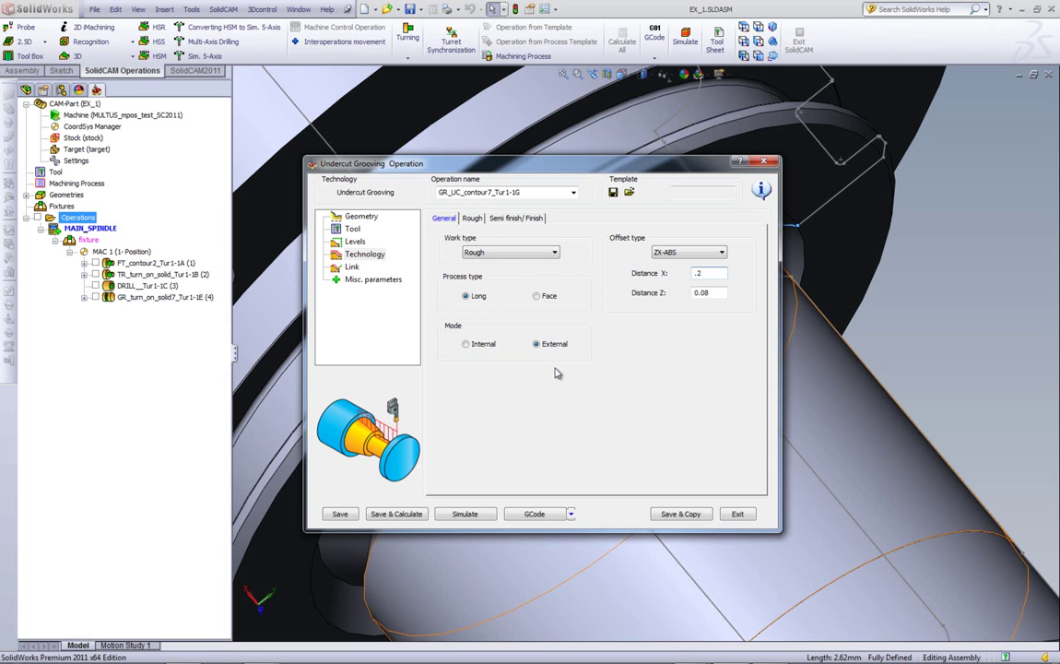
{"action": "key", "text": "Tab"}
{"action": "type", "text": ".2"}
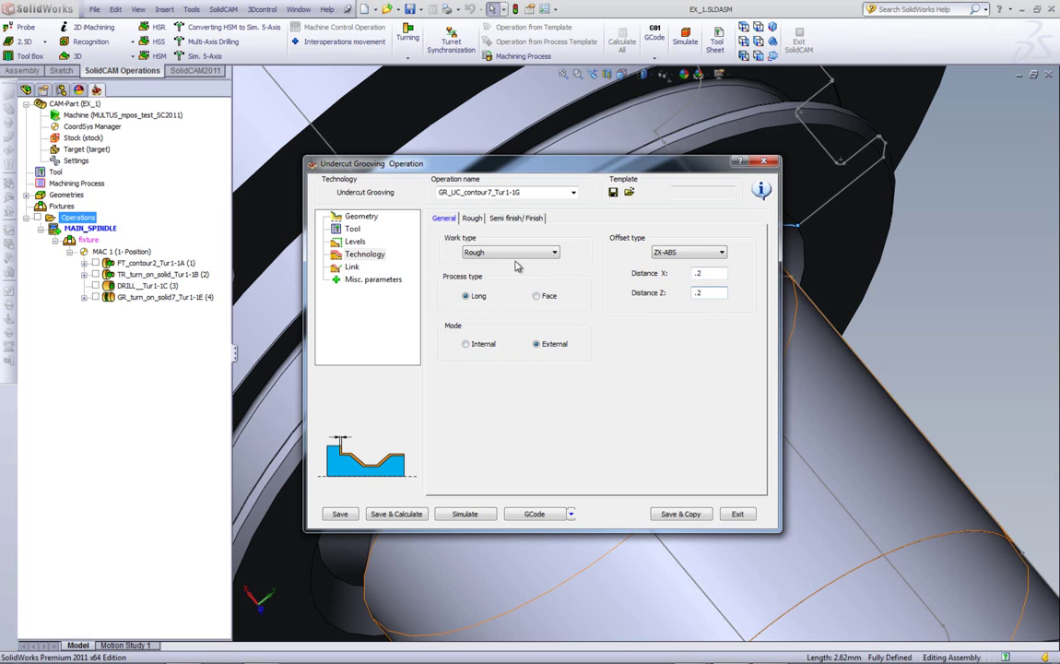
Set roughing step down to Constant 0.5, keeping the side-to-side cutting direction.
{"action": "left_click", "coordinate": [471, 219]}
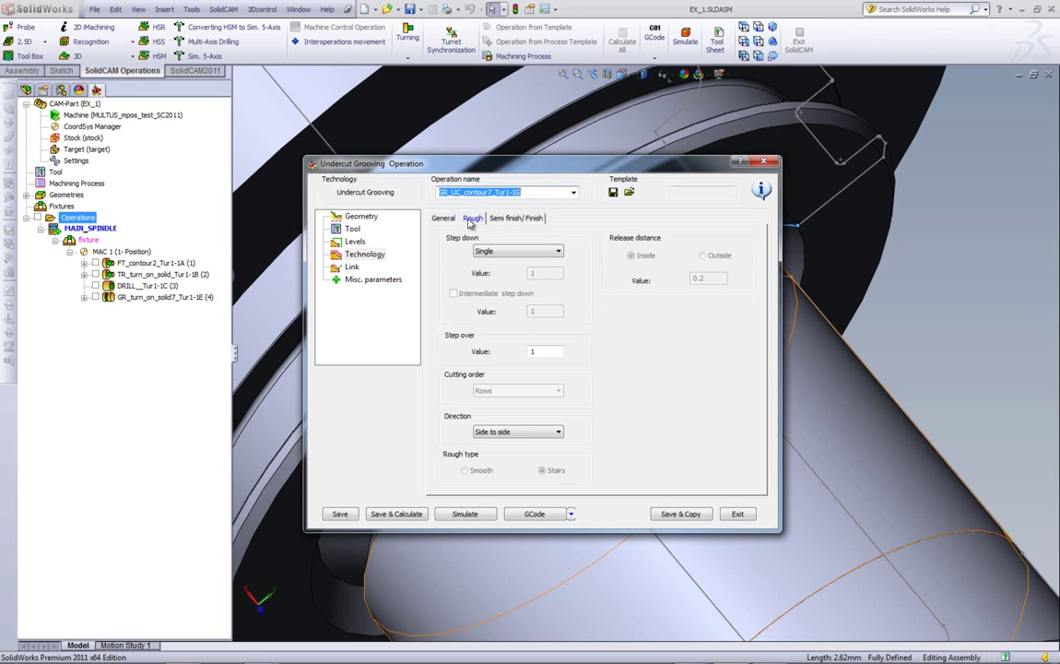
{"action": "left_click", "coordinate": [489, 251]}
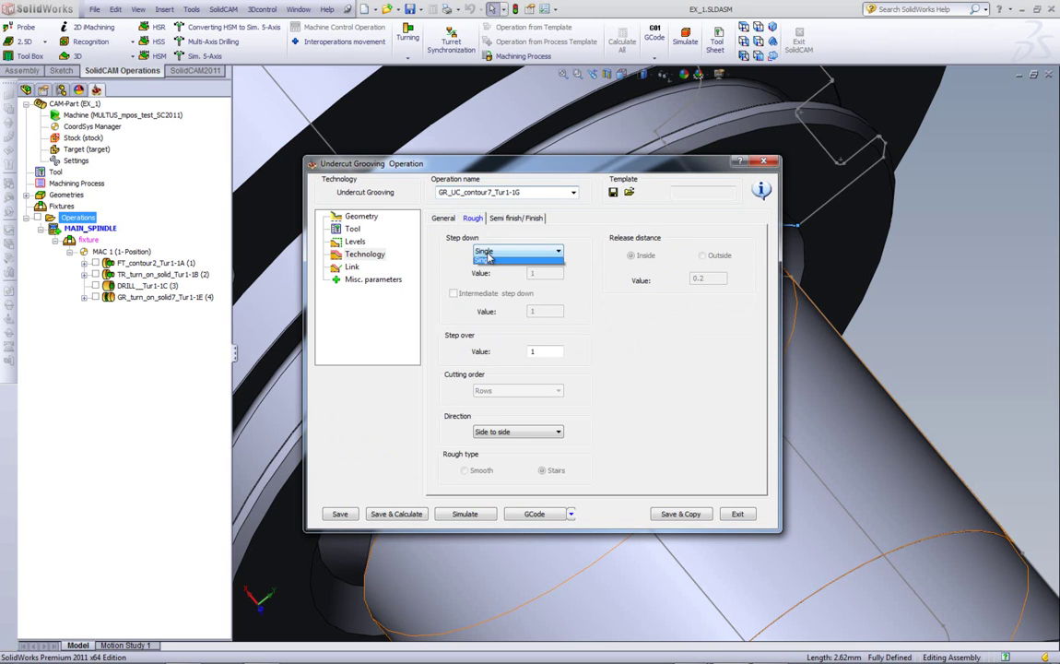
{"action": "left_click", "coordinate": [489, 262]}
{"action": "type", "text": ".5"}
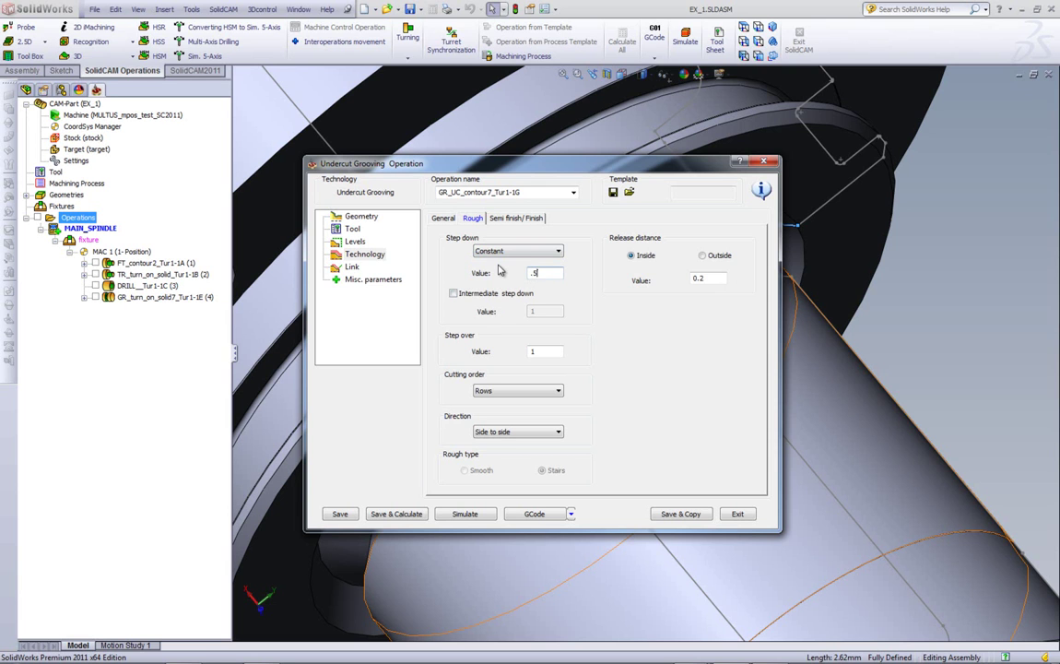
{"action": "left_click", "coordinate": [550, 353]}
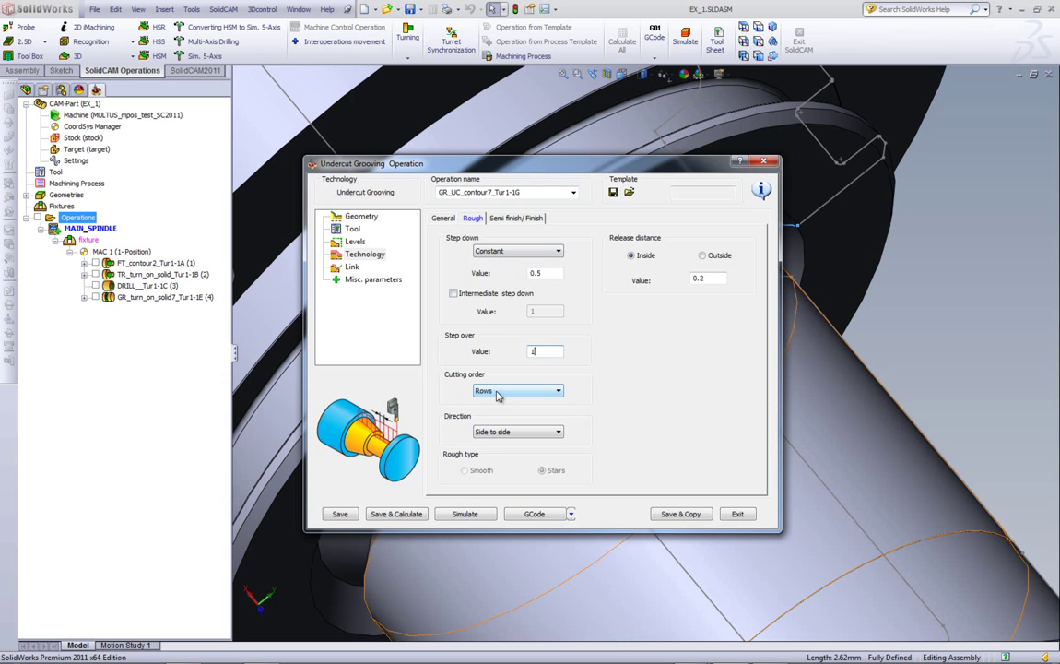
{"action": "left_click", "coordinate": [498, 433]}
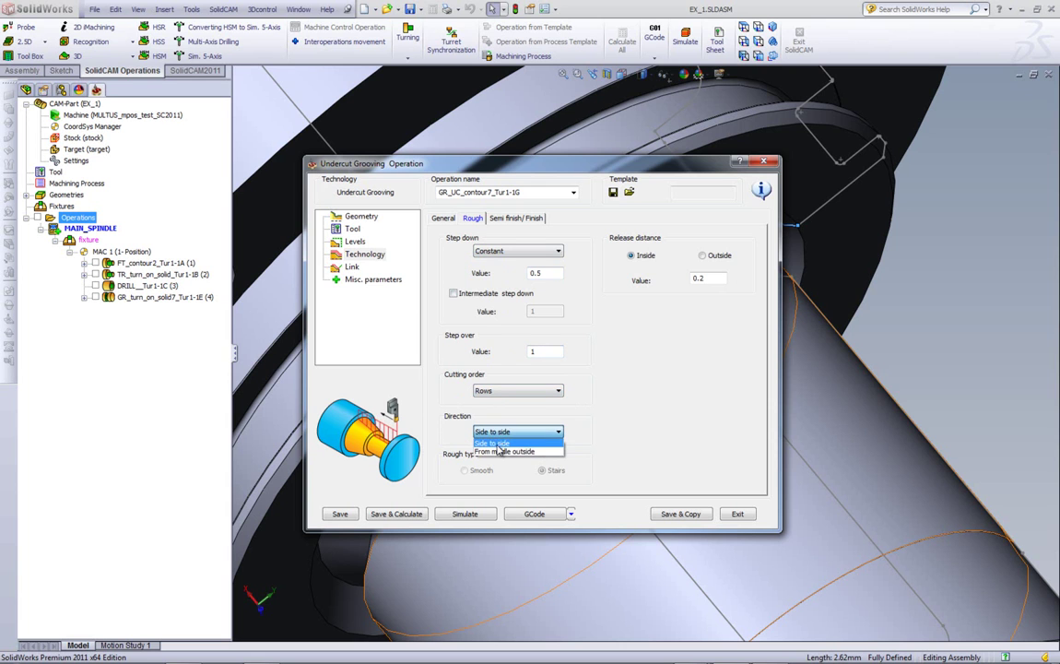
{"action": "left_click", "coordinate": [450, 395]}
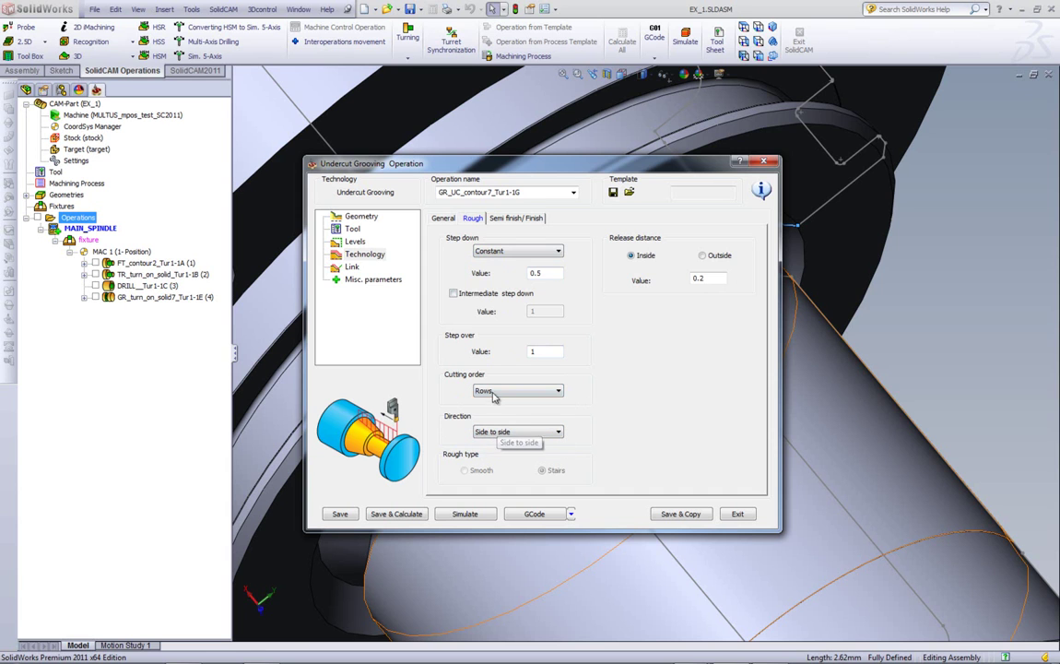
Set the finish method to Advance Down only and save the operation for simulation.
{"action": "left_click", "coordinate": [510, 221]}
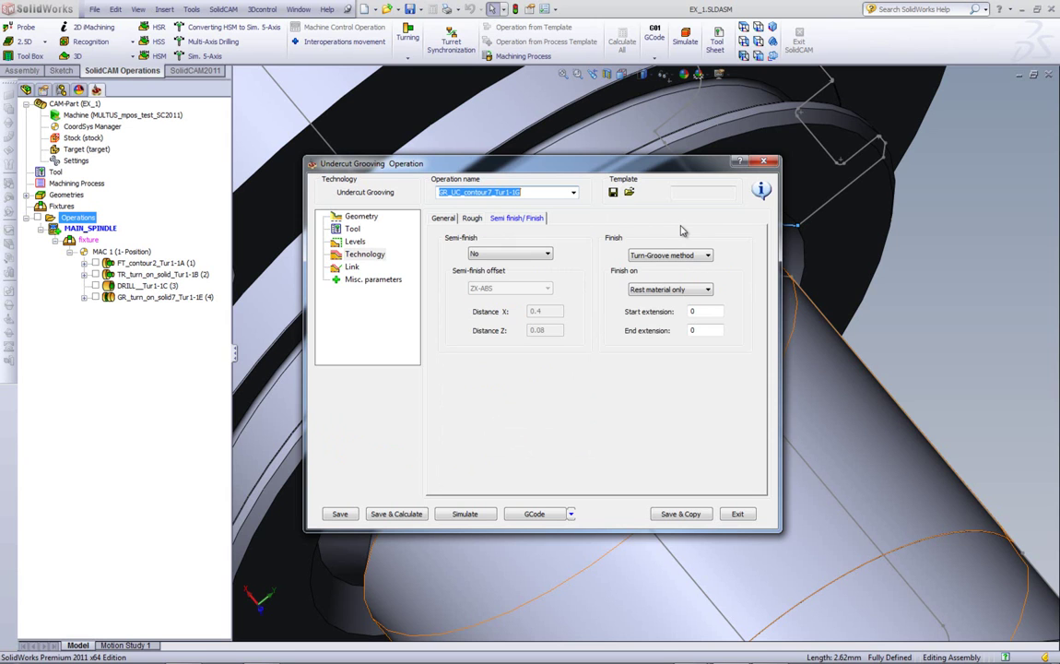
{"action": "left_click", "coordinate": [667, 256]}
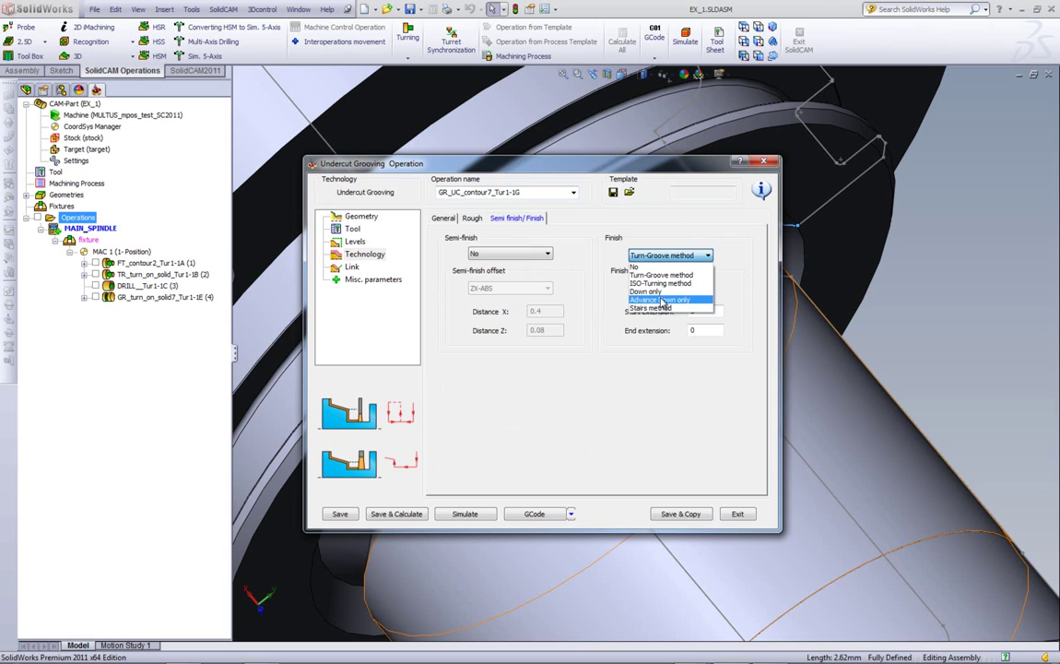
{"action": "left_click", "coordinate": [662, 300]}
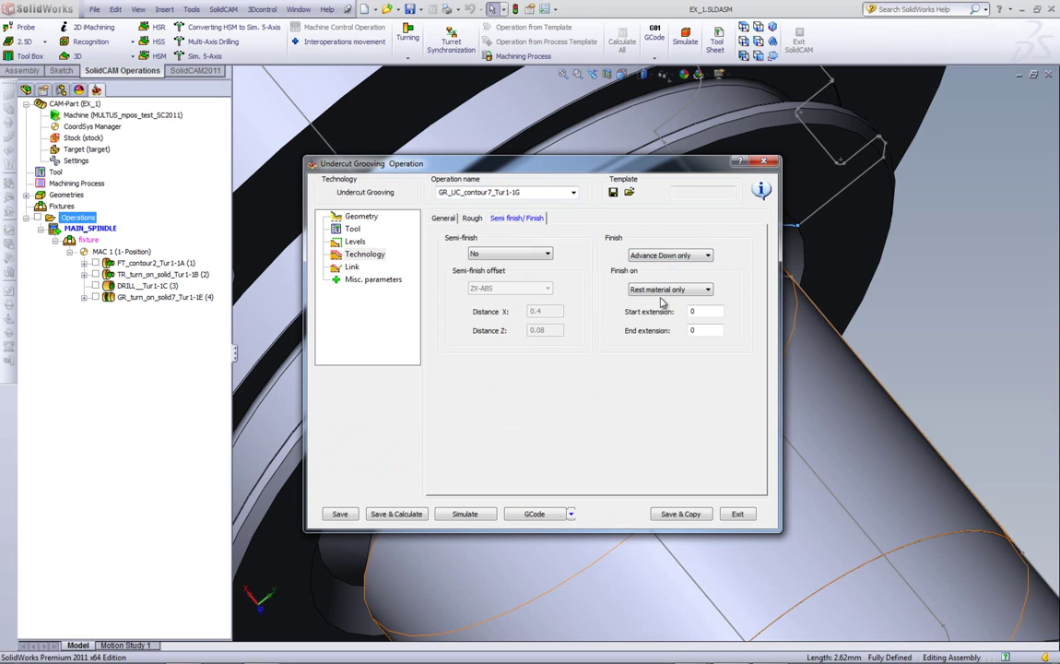
{"action": "left_click", "coordinate": [461, 514]}
Zoom the 2D turning simulation onto the angled undercut notch and single-step the first moves.
{"action": "left_click", "coordinate": [314, 216]}
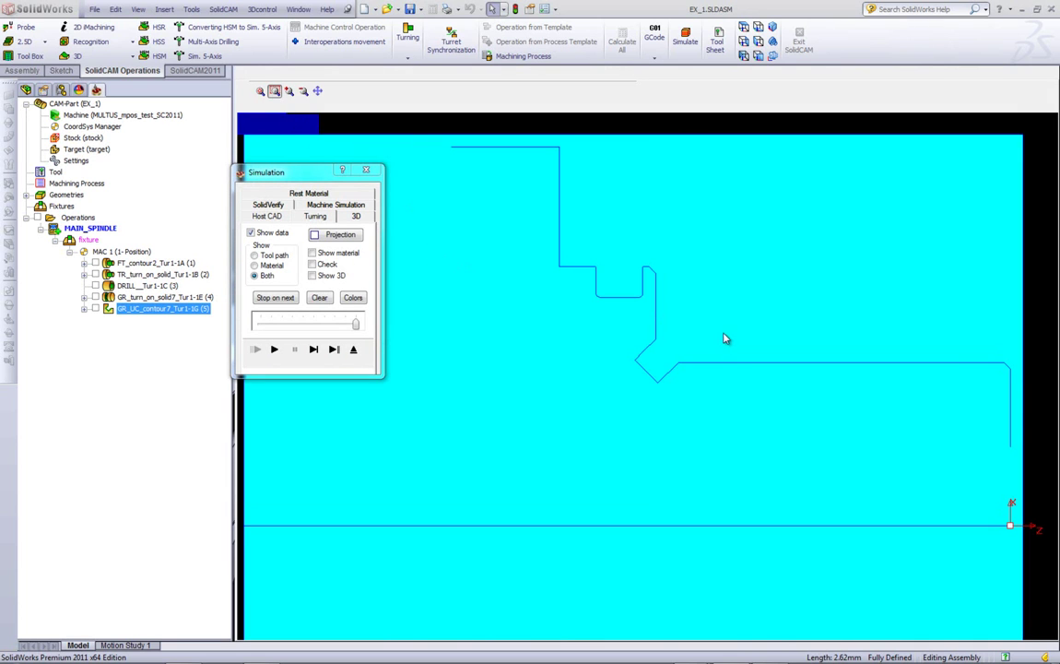
{"action": "left_click_drag", "start_coordinate": [725, 333], "coordinate": [608, 401]}
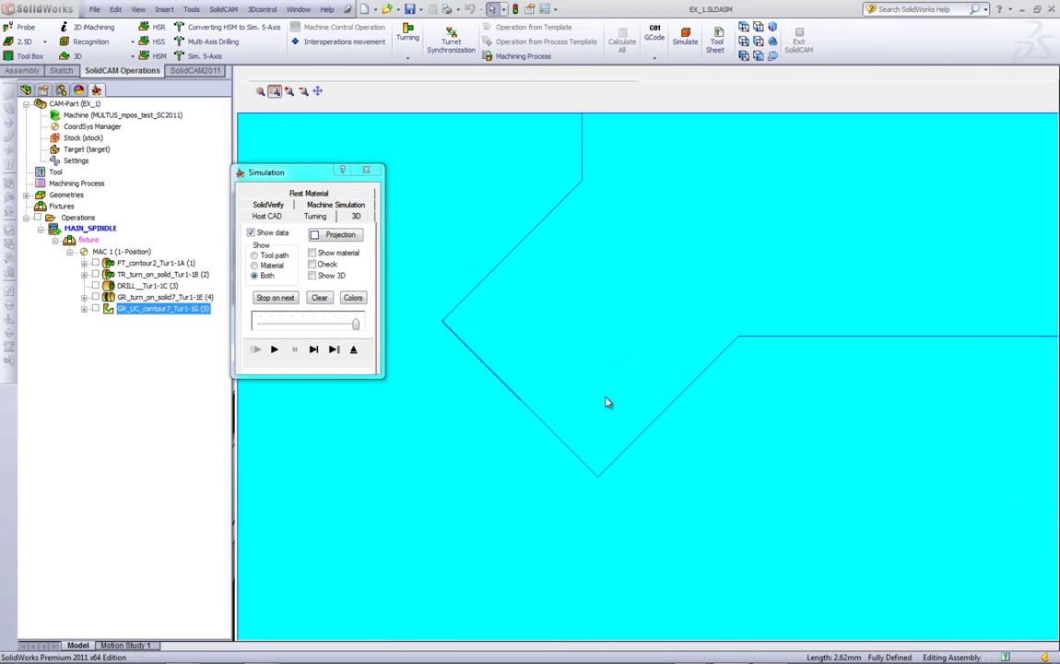
{"action": "left_click", "coordinate": [315, 349]}
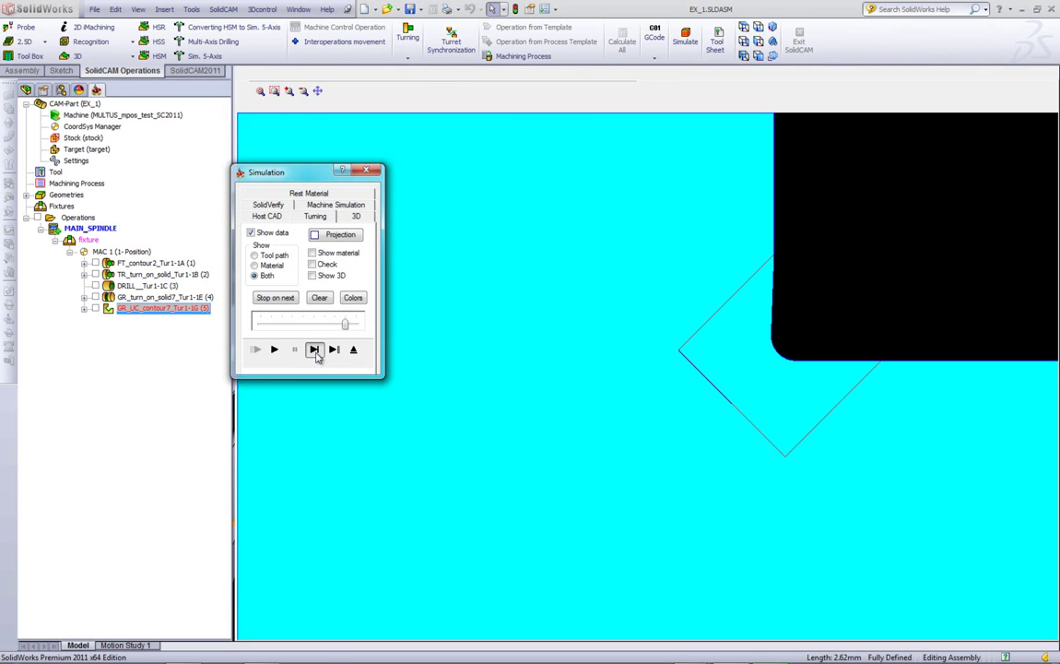
{"action": "left_click", "coordinate": [314, 349]}
{"action": "left_click", "coordinate": [315, 349]}
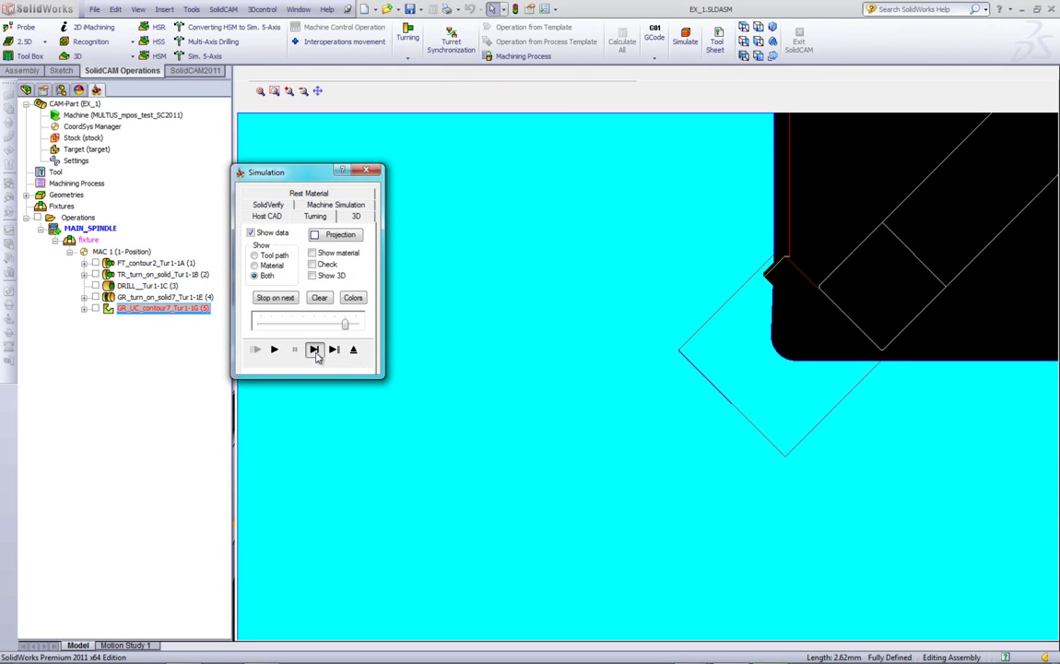
{"action": "left_click", "coordinate": [314, 349]}
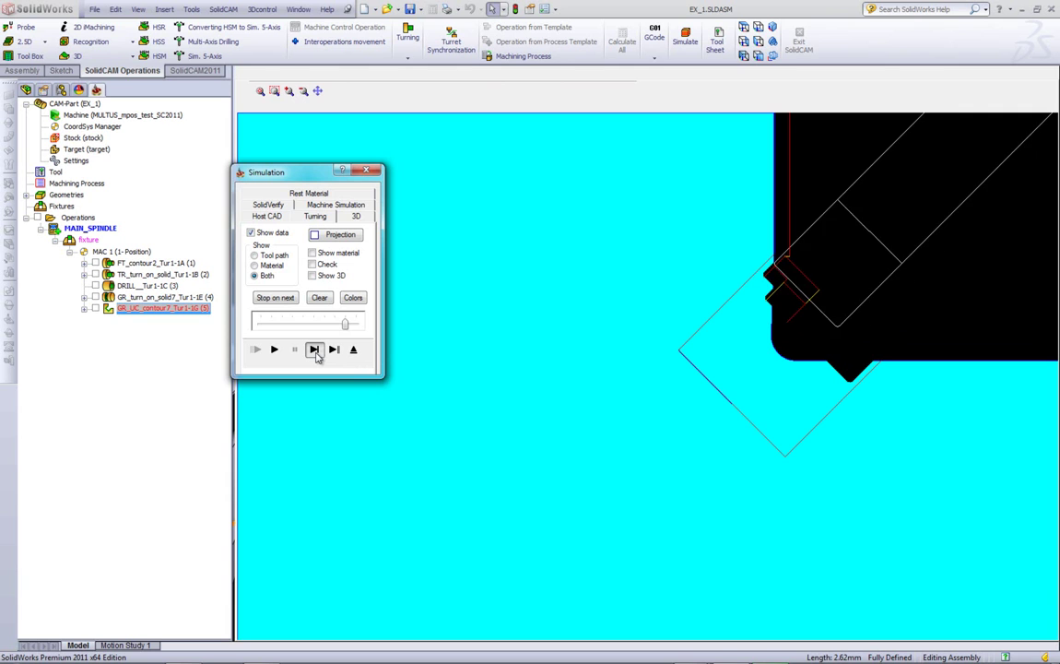
{"action": "left_click", "coordinate": [315, 350]}
{"action": "left_click", "coordinate": [314, 350]}
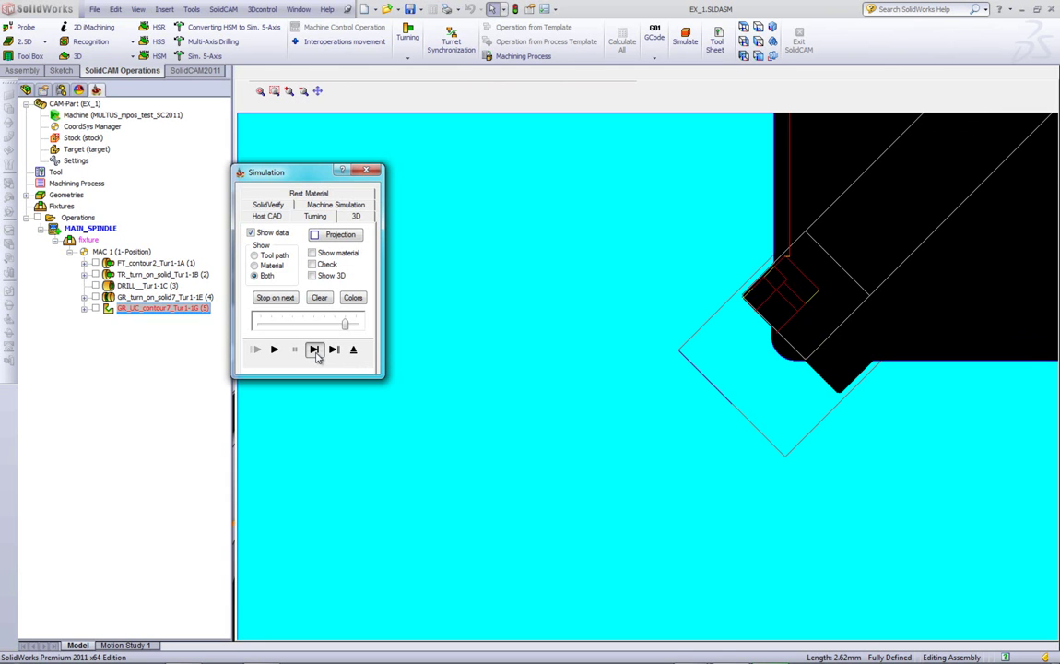
{"action": "left_click", "coordinate": [315, 349]}
{"action": "left_click", "coordinate": [314, 350]}
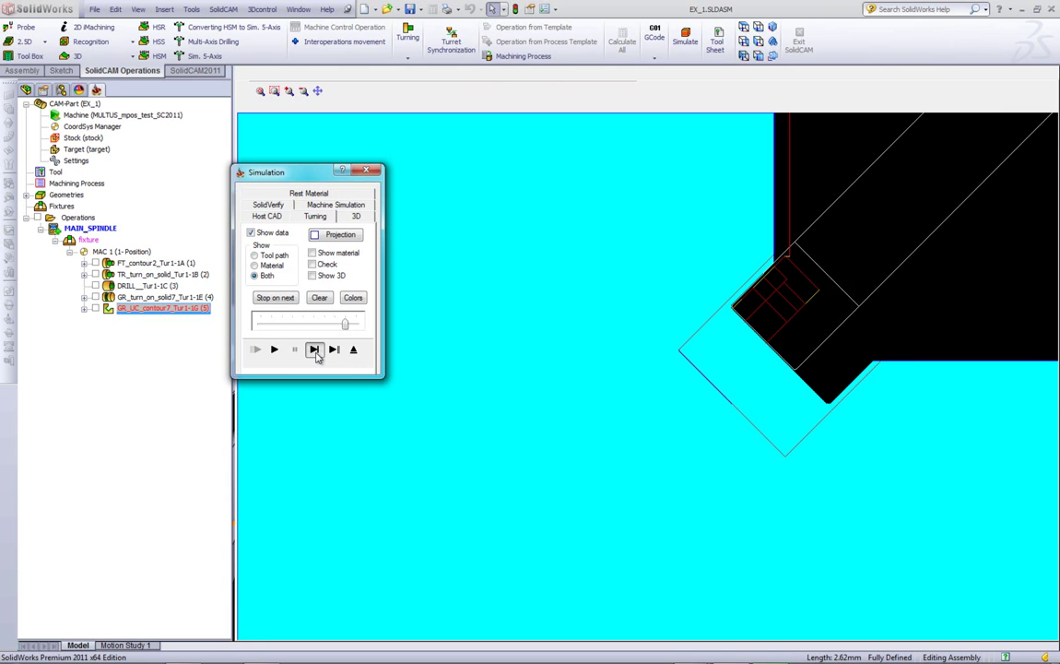
{"action": "left_click", "coordinate": [315, 349]}
Keep stepping the tool into the groove, then play the remaining simulation continuously.
{"action": "left_click", "coordinate": [314, 349]}
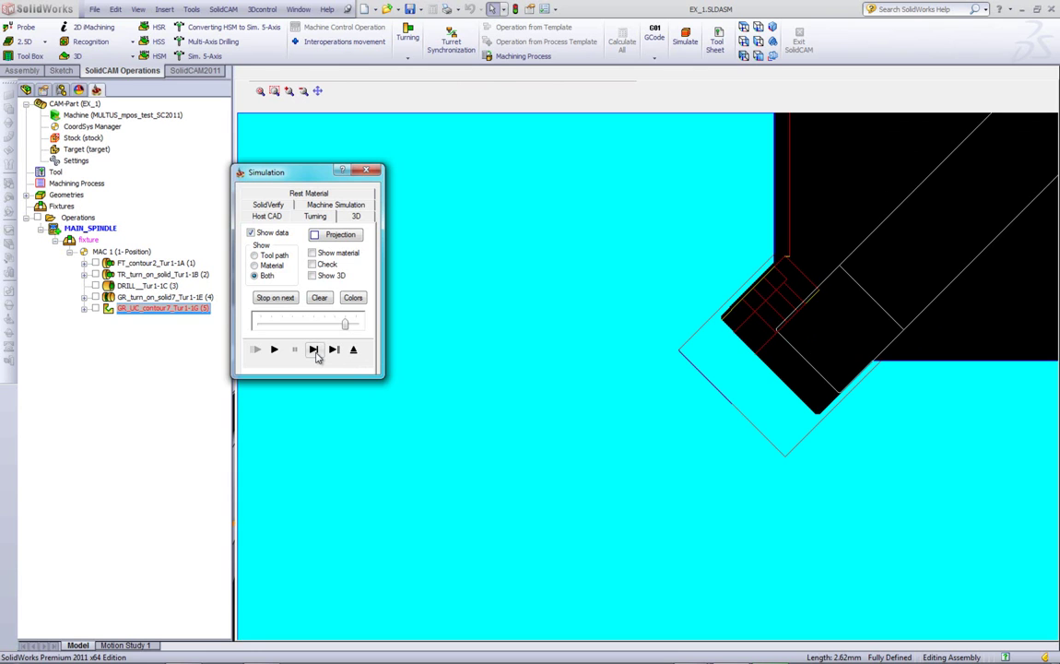
{"action": "left_click", "coordinate": [314, 349]}
{"action": "left_click", "coordinate": [315, 349]}
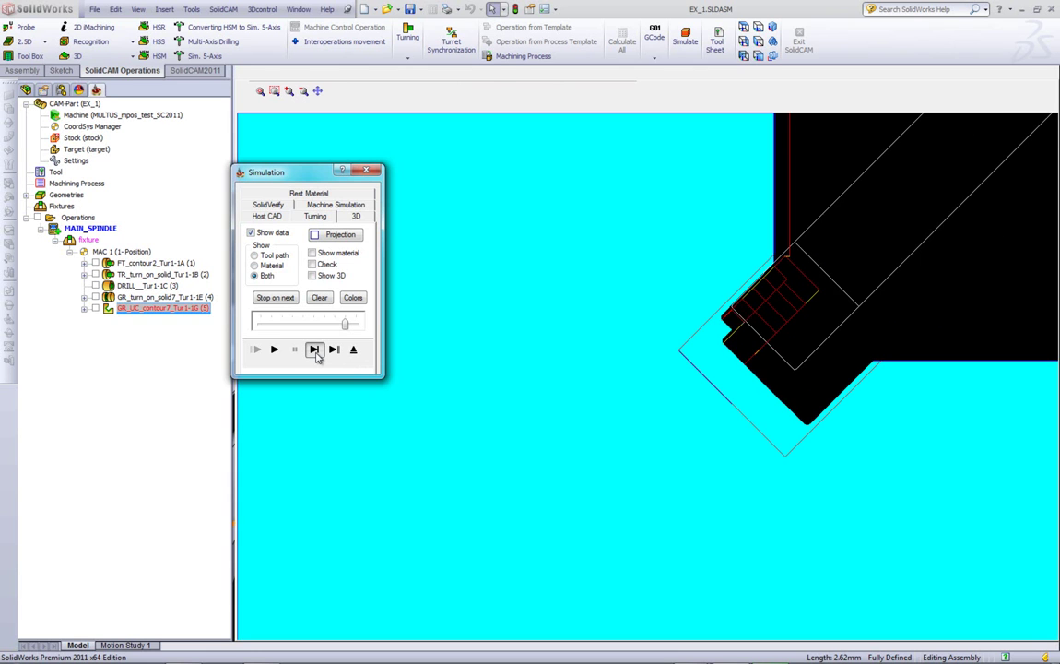
{"action": "left_click", "coordinate": [315, 349]}
{"action": "left_click", "coordinate": [314, 350]}
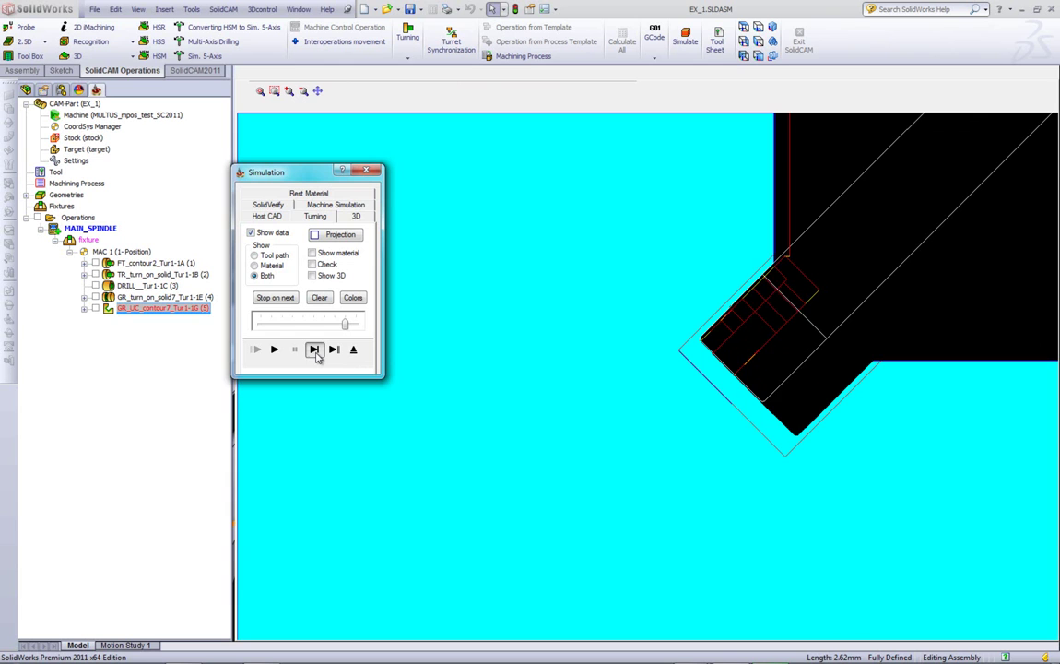
{"action": "left_click", "coordinate": [315, 350]}
{"action": "left_click", "coordinate": [315, 349]}
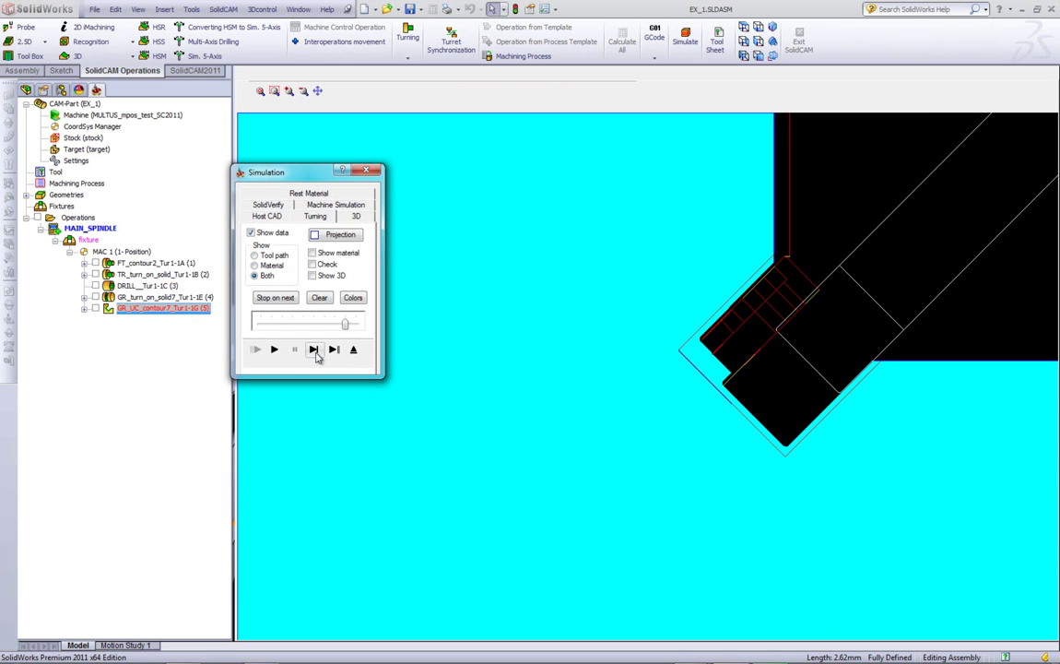
{"action": "left_click", "coordinate": [315, 349]}
{"action": "left_click", "coordinate": [314, 350]}
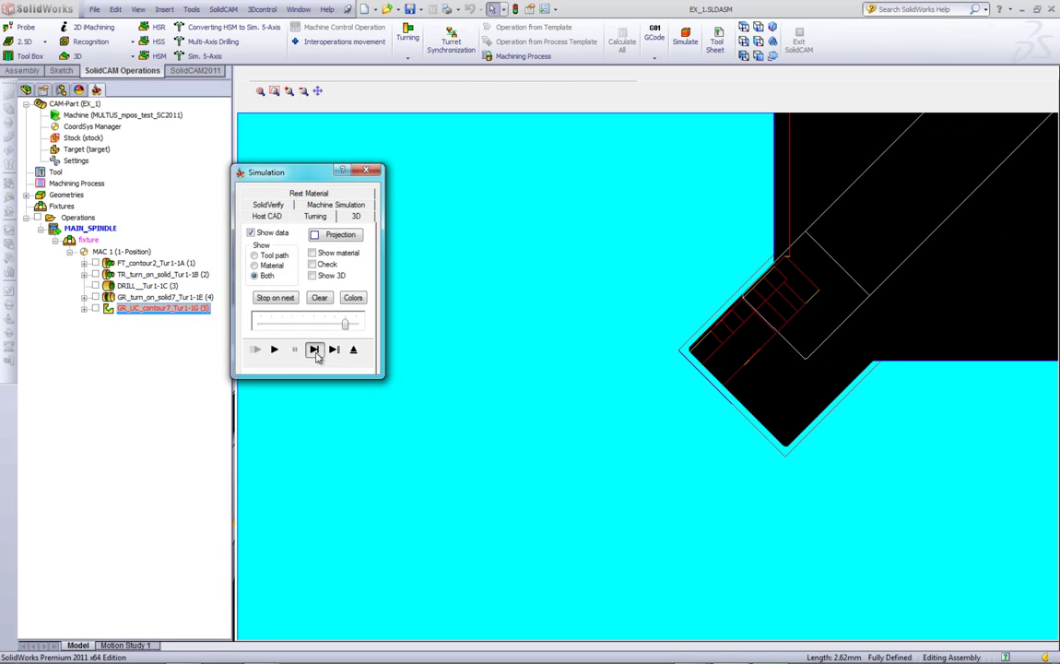
{"action": "left_click", "coordinate": [314, 349]}
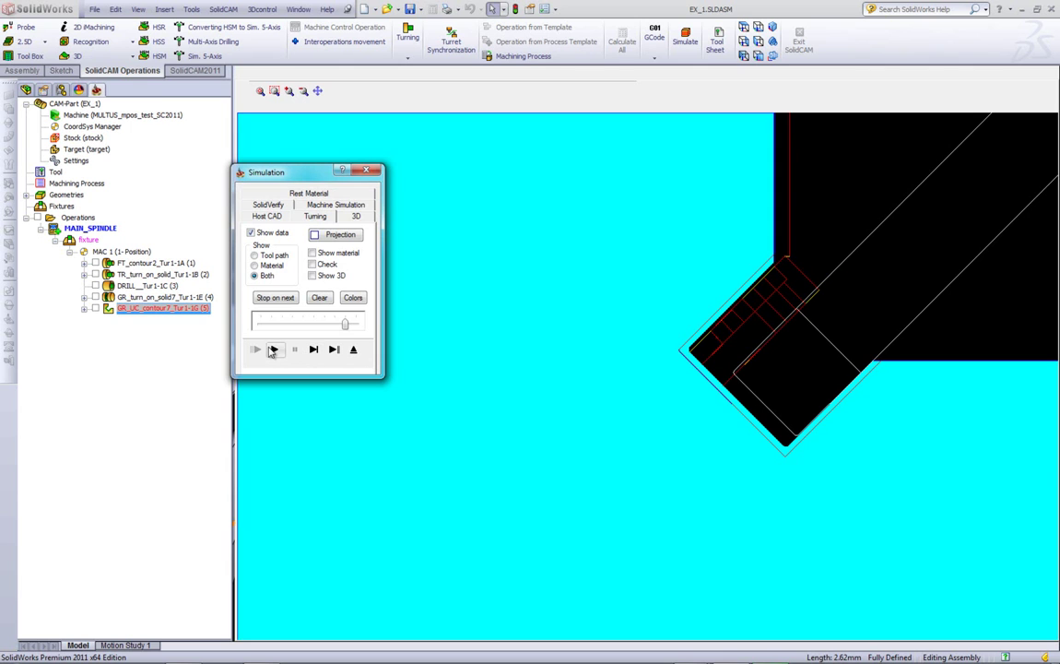
{"action": "left_click", "coordinate": [273, 350]}
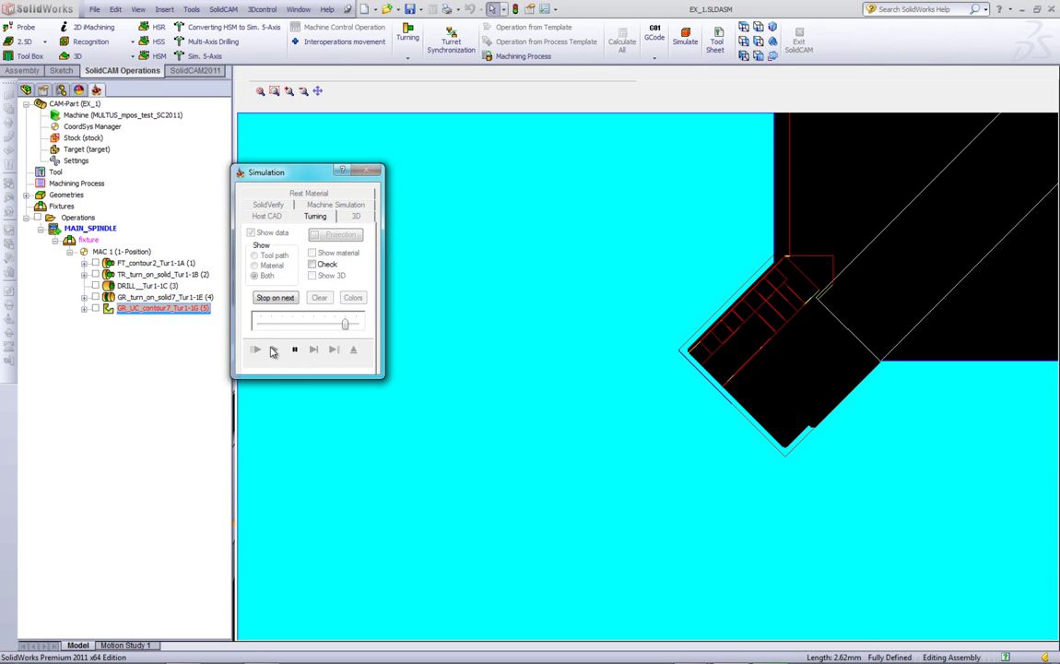